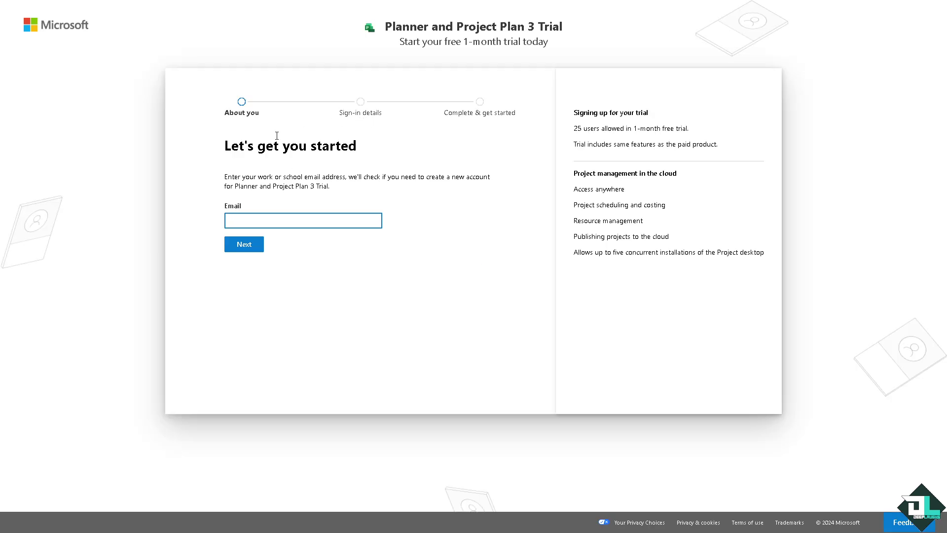
# - Complete the Planner trial sign-in to reach the empty My Day page
pyautogui.click(372, 107)
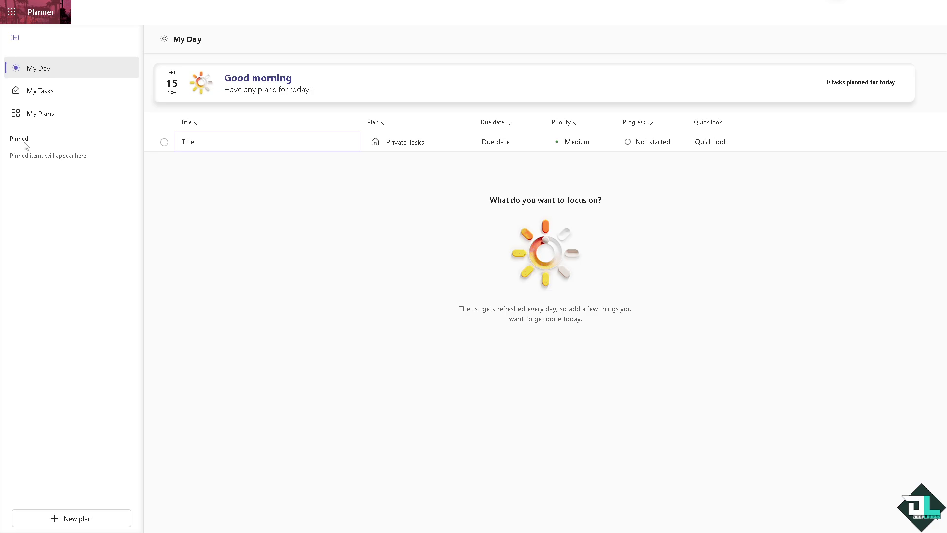
# - From My Plans, open the How to Track Time in Microsoft Planner plan and bring up the first task's options
pyautogui.click(65, 115)
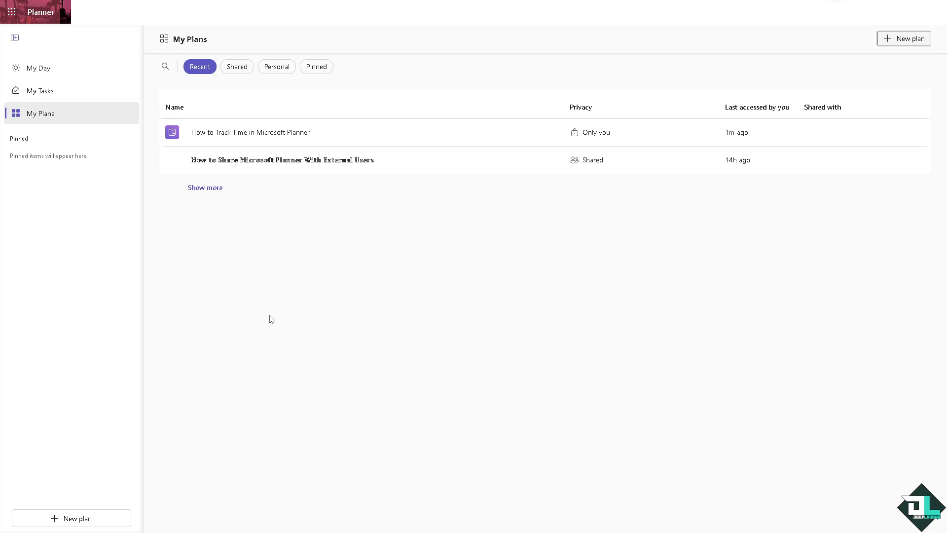
pyautogui.click(314, 137)
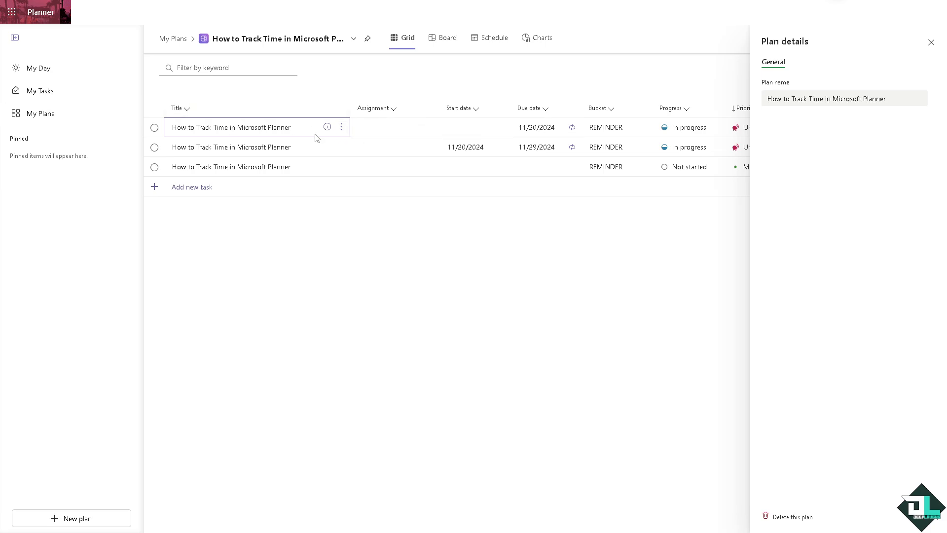
pyautogui.click(222, 129)
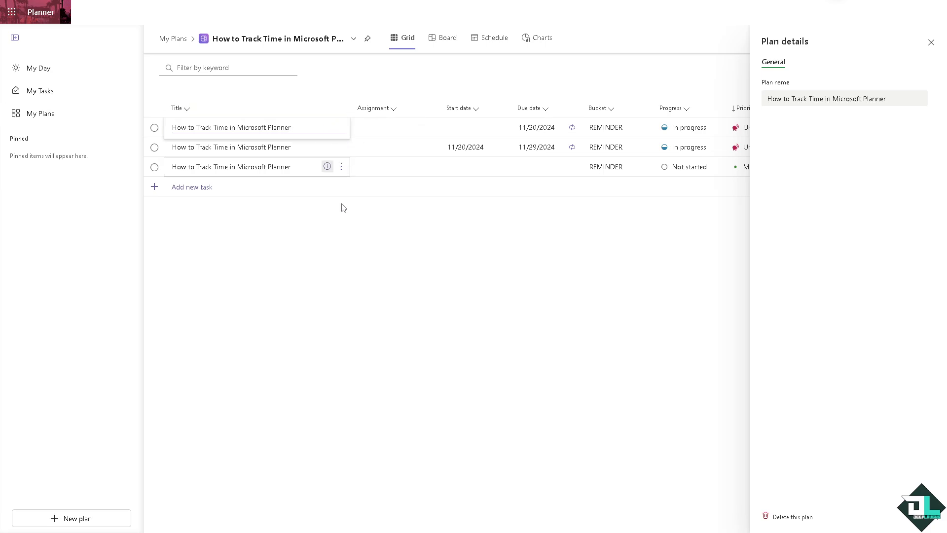
pyautogui.click(343, 129)
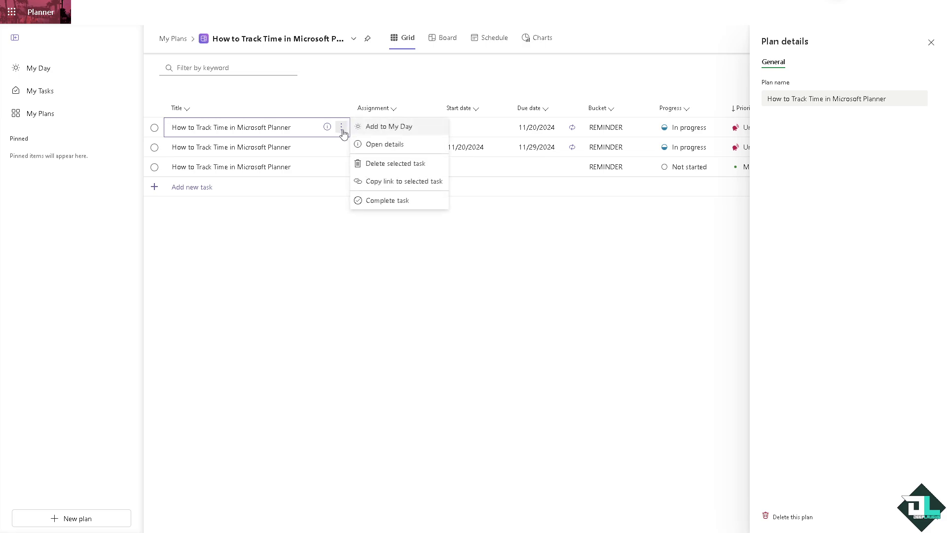
# - Change the first task's due date to 11/23/2024 and select its existing note text
pyautogui.click(397, 145)
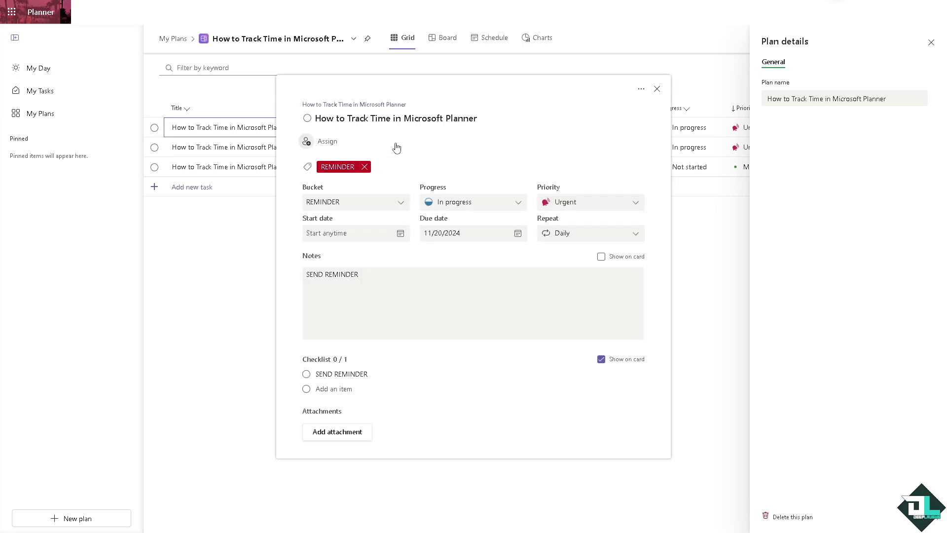
pyautogui.click(518, 235)
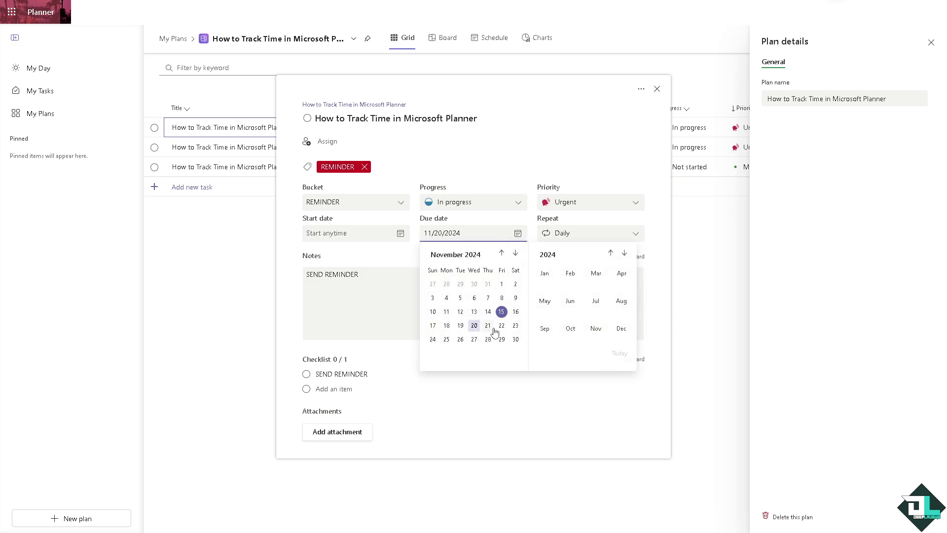
pyautogui.click(515, 326)
pyautogui.click(425, 294)
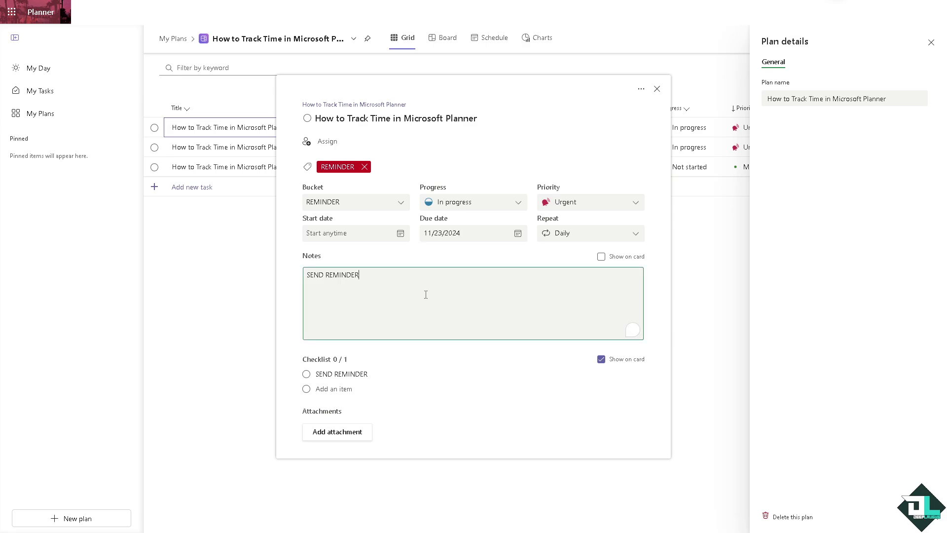
pyautogui.hotkey('ctrl', 'a')
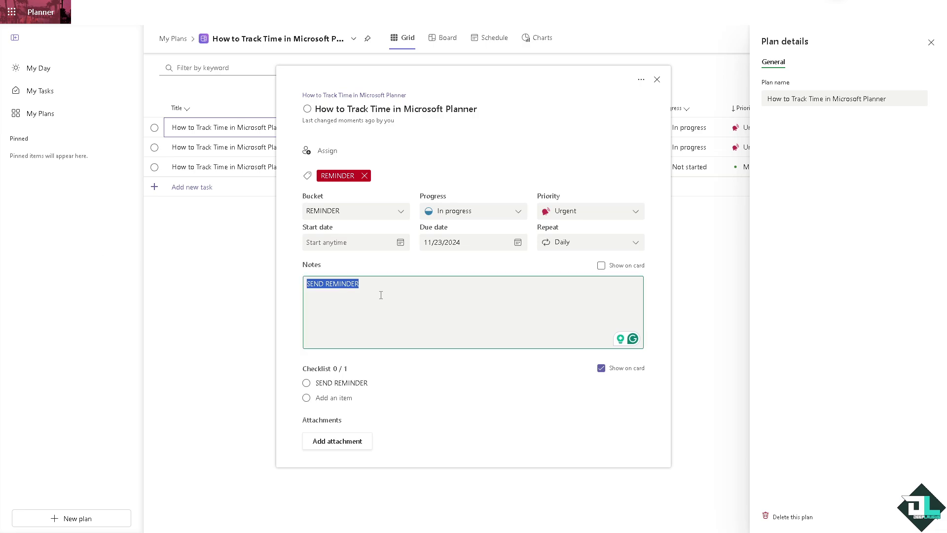
# - Replace the task note with 'STARTED WORKING AT 06:09 AM/PM'
pyautogui.write('STASRT')
pyautogui.press('BackSpace')
pyautogui.press('BackSpace')
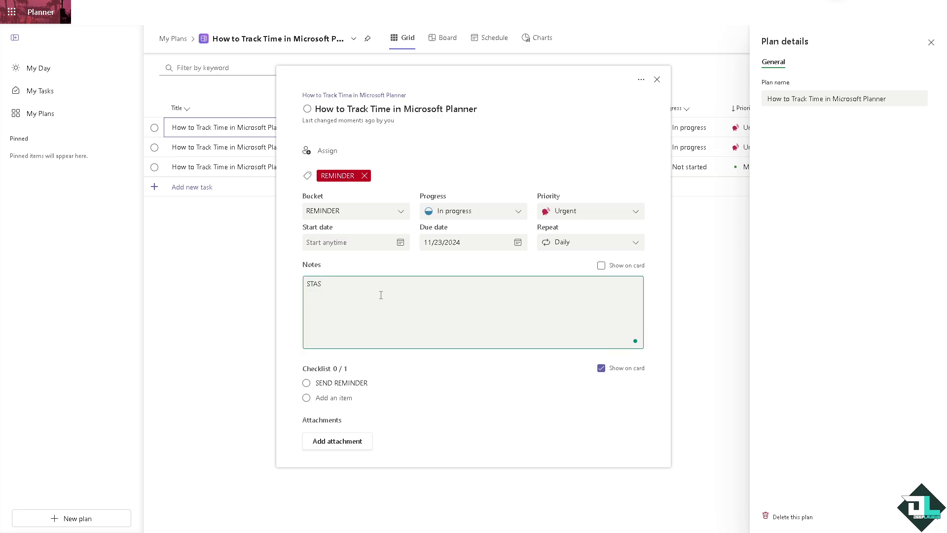
pyautogui.write('TED WORKING AT 06:09 A/P')
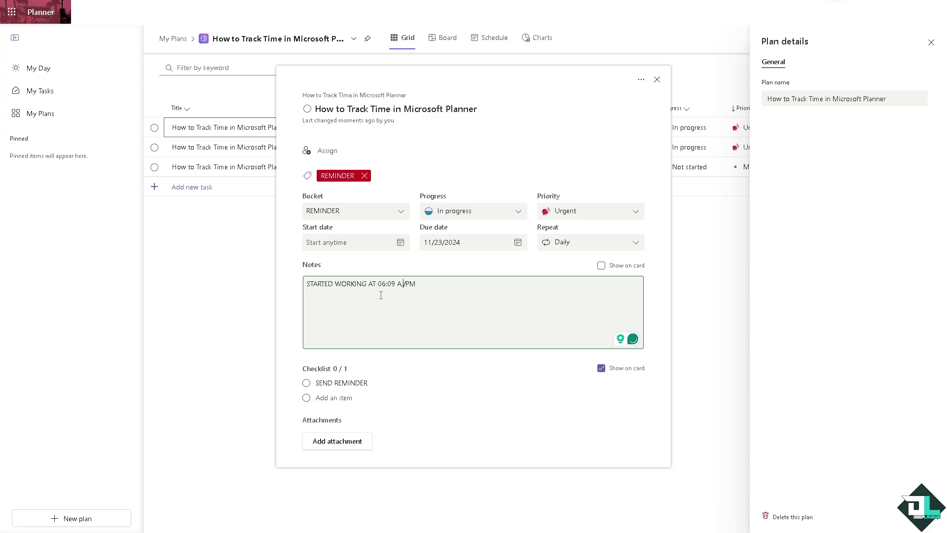
pyautogui.write('M')
# - Rename the SEND REMINDER checklist item to TRACK TIME
pyautogui.click(343, 383)
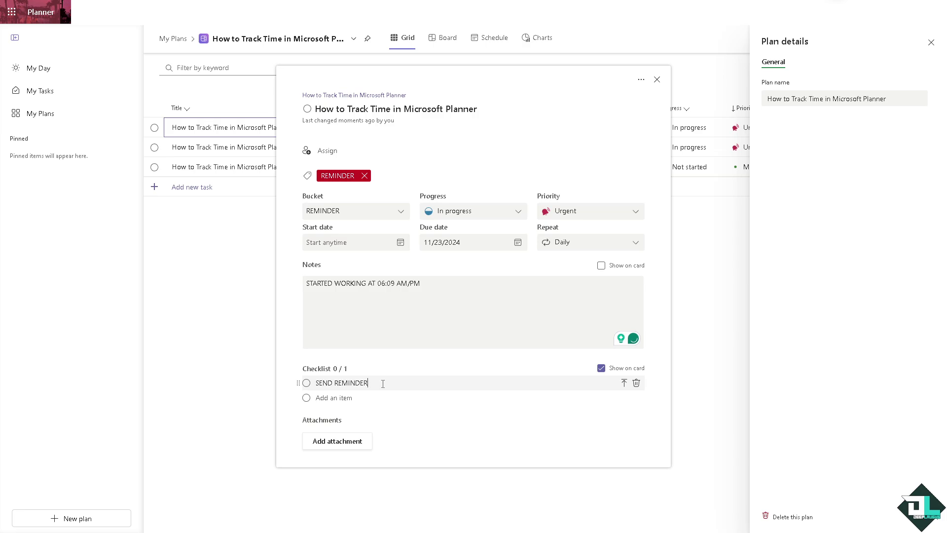
pyautogui.tripleClick(349, 380)
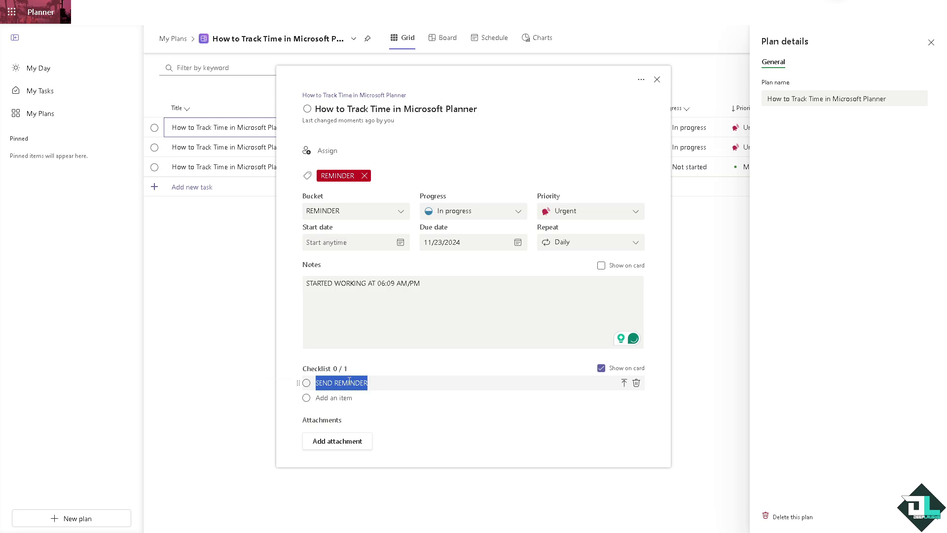
pyautogui.write('TRACK TIME')
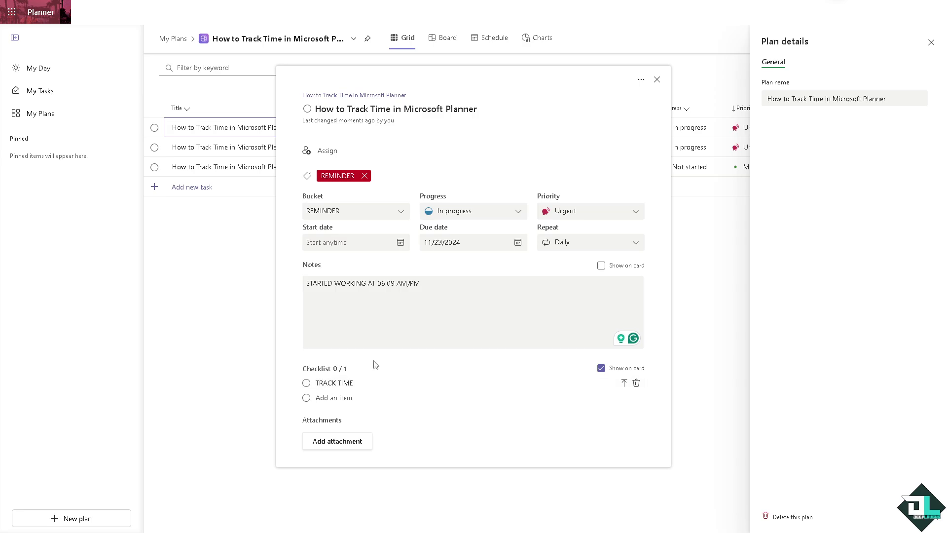
# - Stop the task repeating, set its priority to Low, and close its details
pyautogui.click(573, 251)
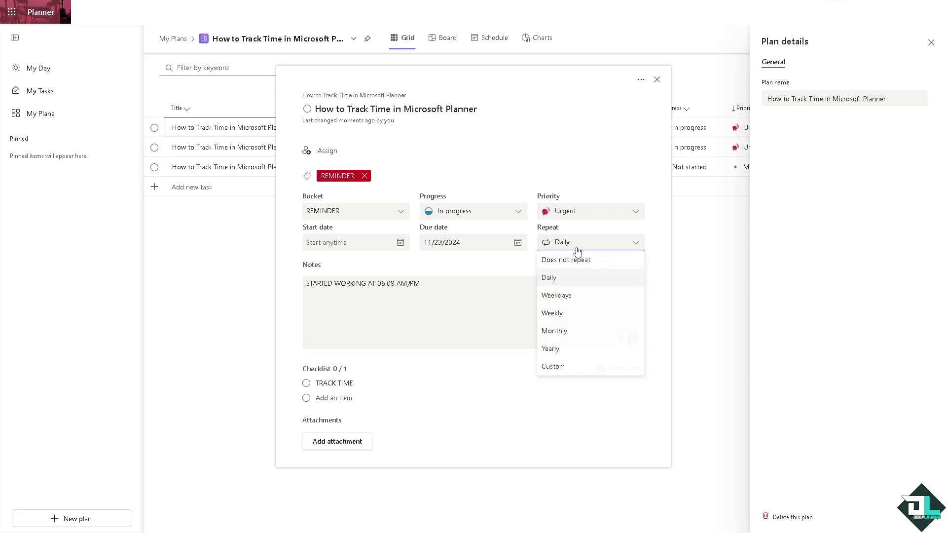
pyautogui.click(576, 260)
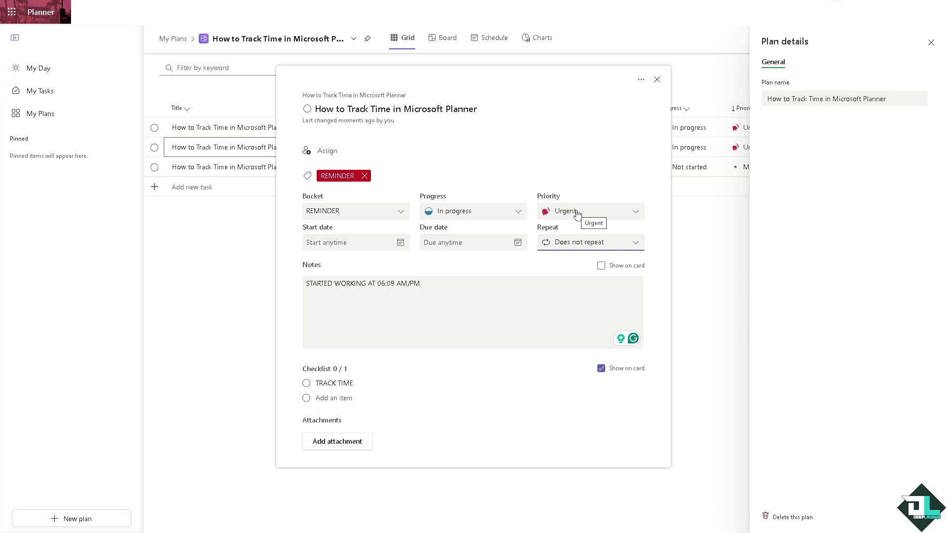
pyautogui.click(577, 214)
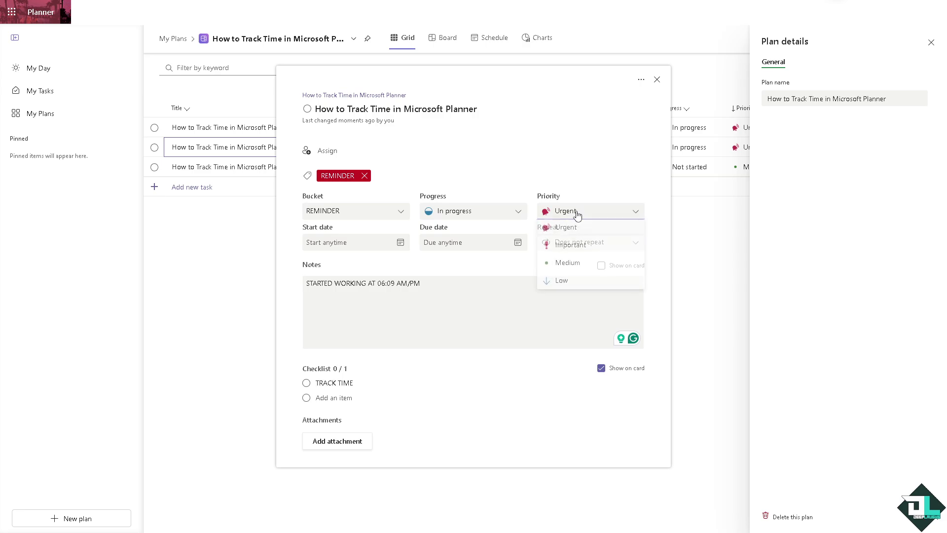
pyautogui.click(572, 290)
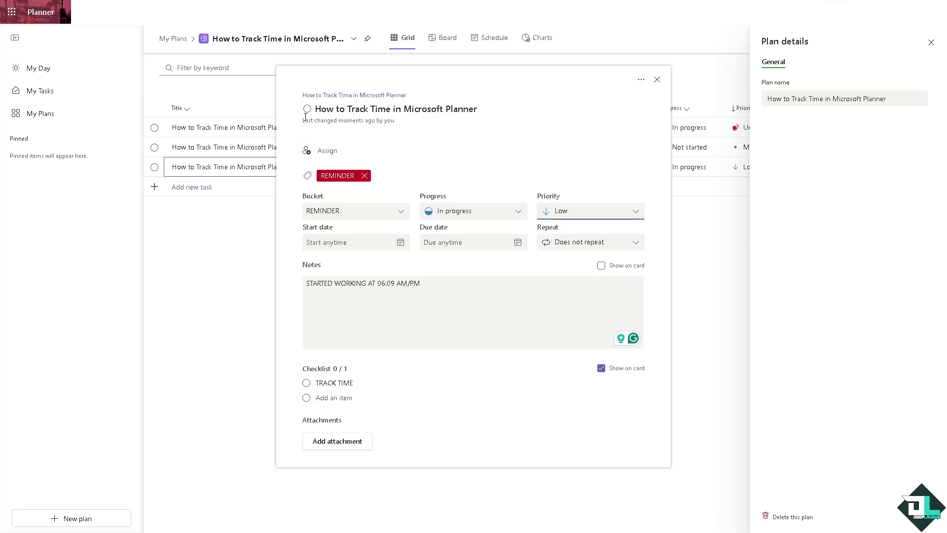
pyautogui.click(757, 186)
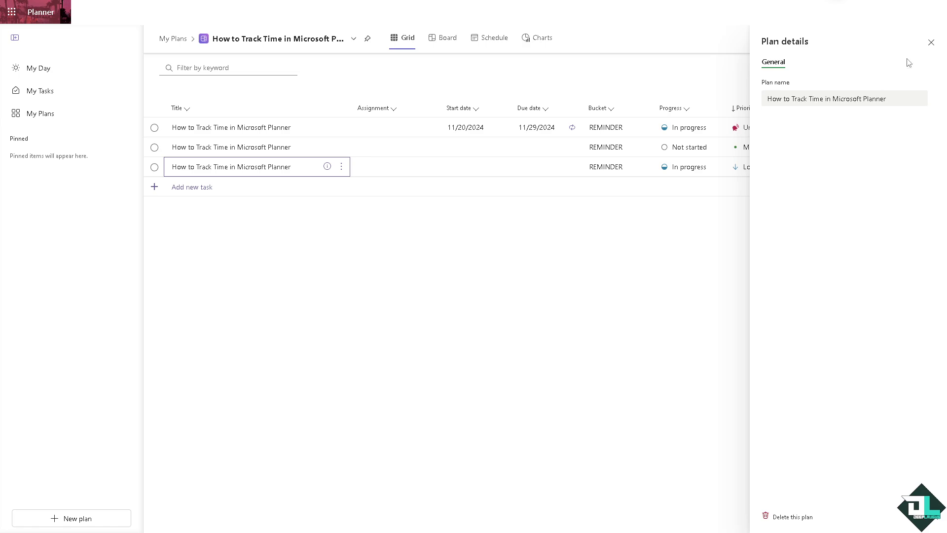
# - Close the plan details panel and return to the task grid
pyautogui.click(931, 43)
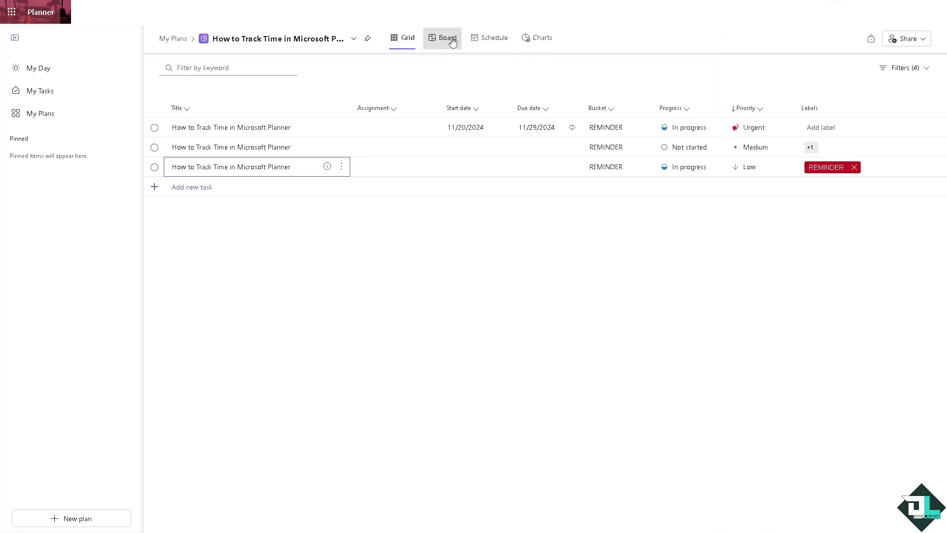
pyautogui.click(452, 43)
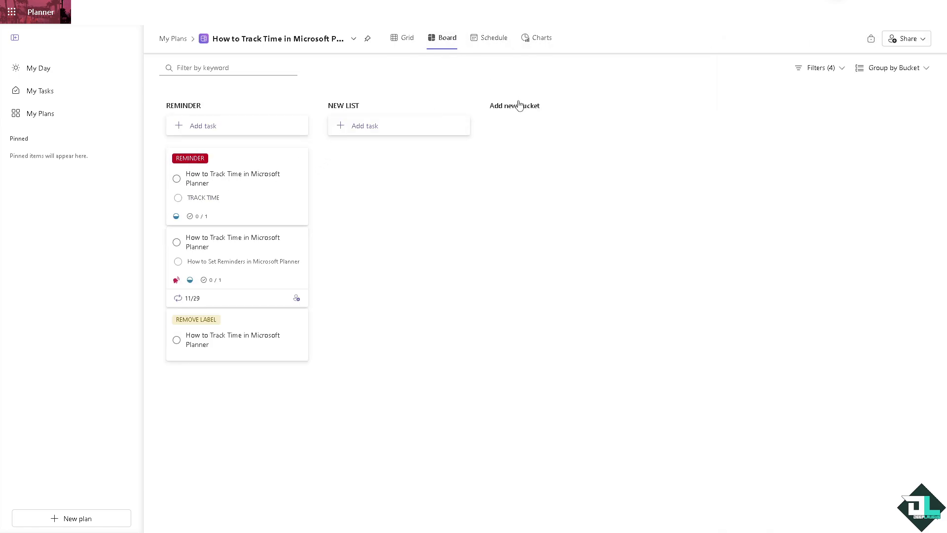
pyautogui.click(403, 38)
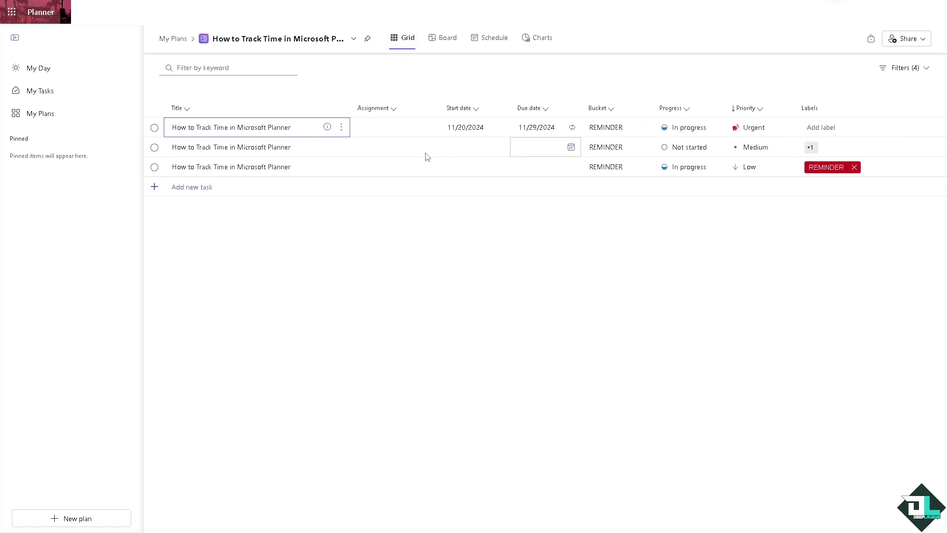
# - Tag the first task with the DEEP label
pyautogui.click(821, 134)
pyautogui.click(821, 134)
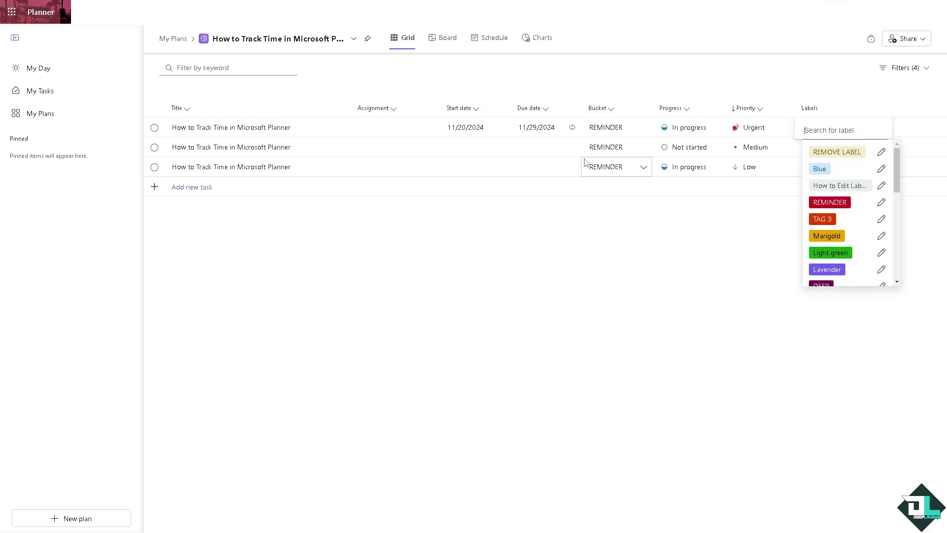
pyautogui.scroll(-3, 846, 226)
pyautogui.scroll(1, 842, 222)
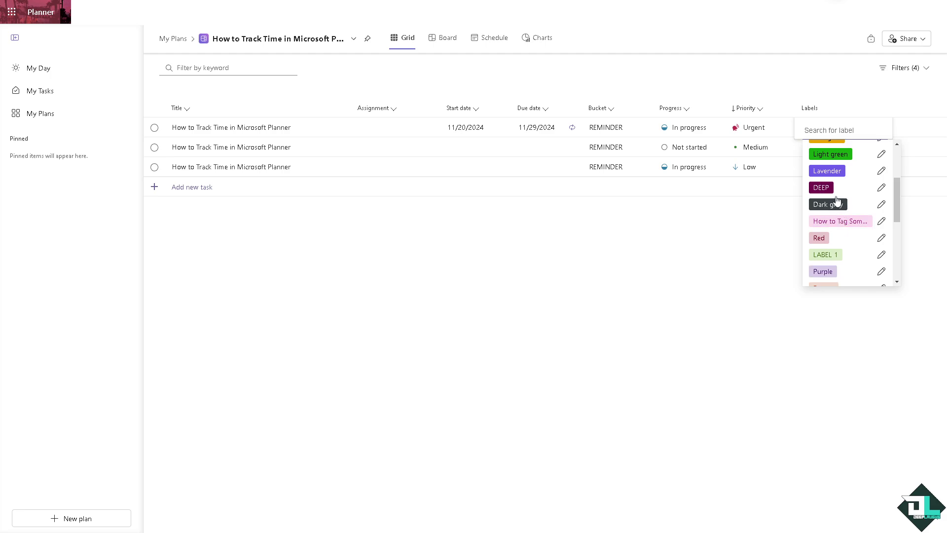
pyautogui.click(822, 188)
pyautogui.click(821, 130)
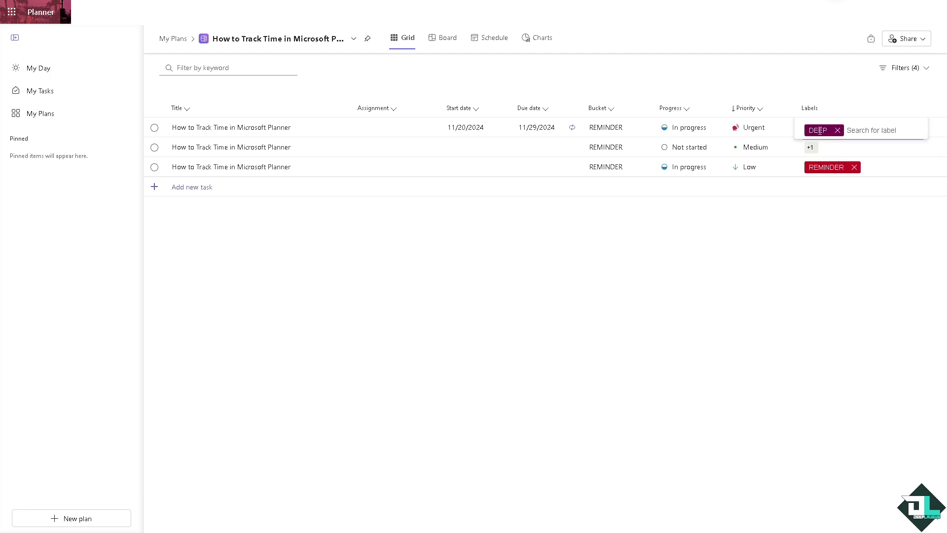
# - Start renaming the DEEP label to TIME but dismiss the editor, keeping DEEP
pyautogui.click(828, 130)
pyautogui.doubleClick(832, 158)
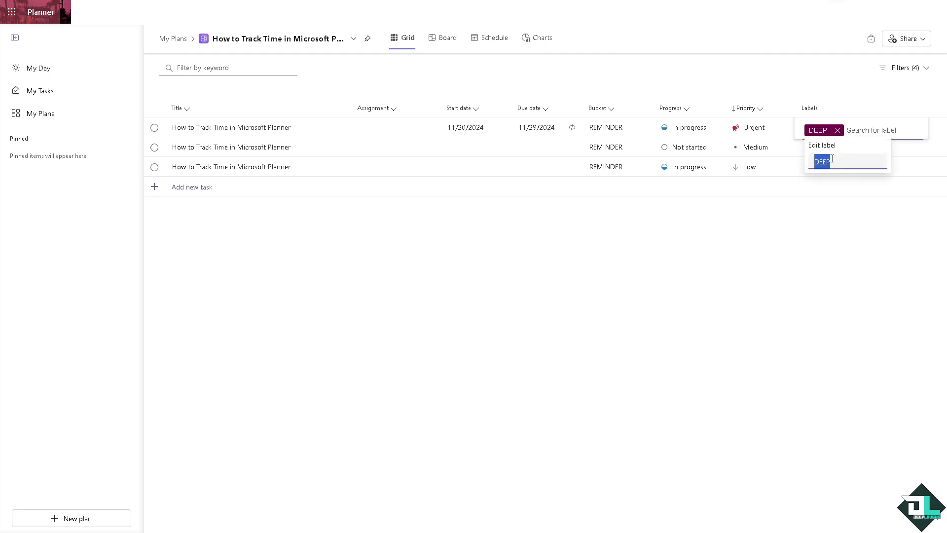
pyautogui.write('TIME TRACK')
pyautogui.click(423, 272)
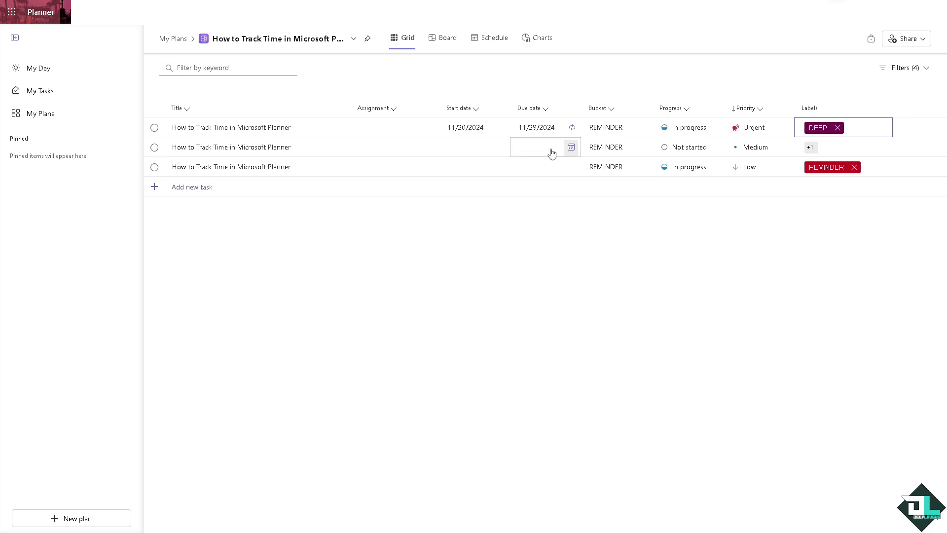
# - Set the first task's progress to Completed and switch to the Board view
pyautogui.click(715, 130)
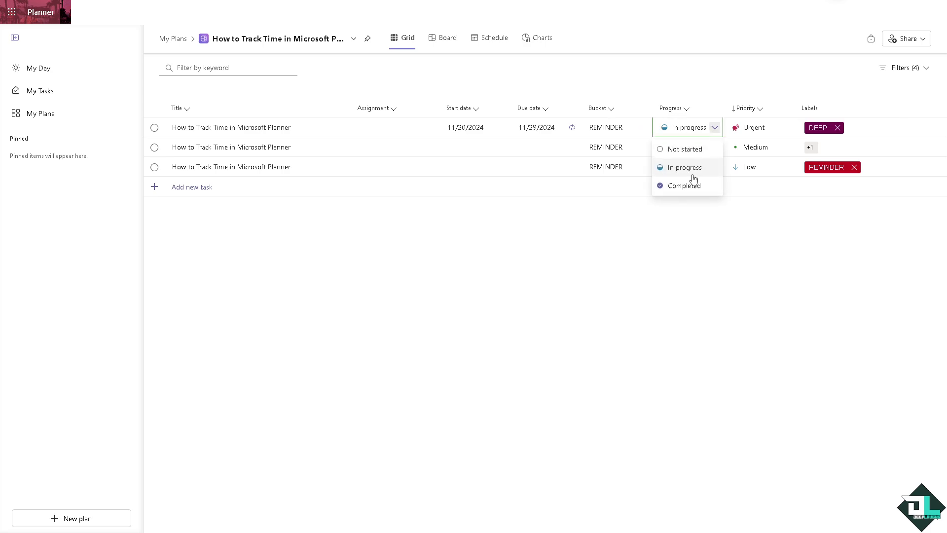
pyautogui.click(690, 187)
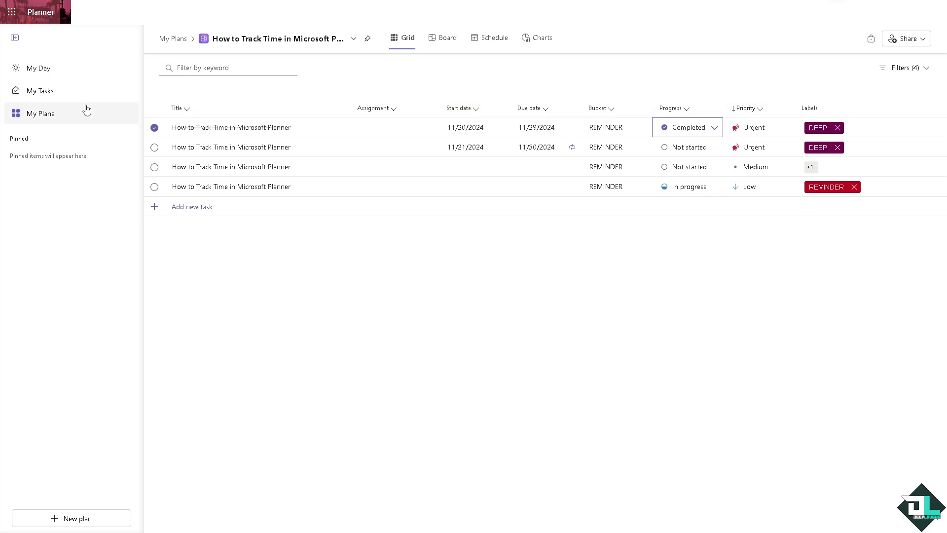
pyautogui.click(446, 37)
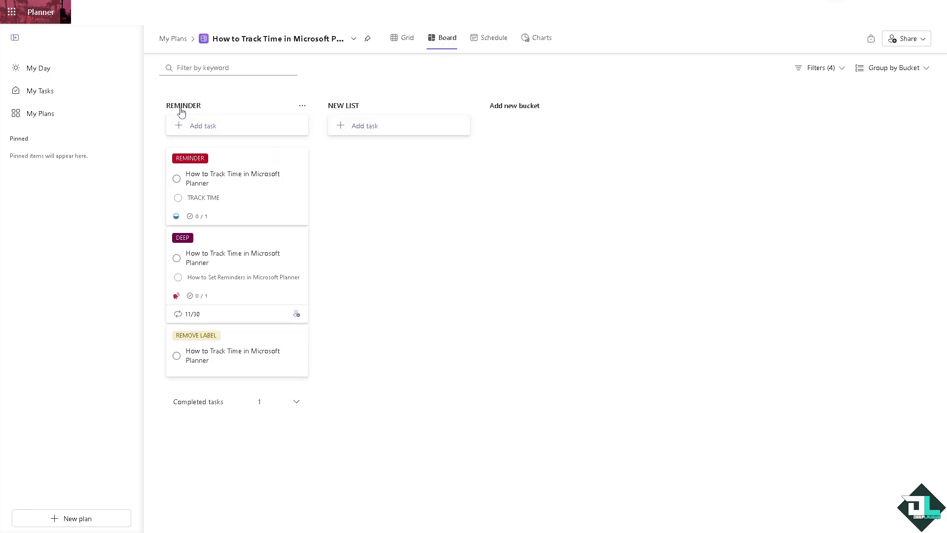
# - Use the REMINDER bucket's Rename option to name it TRACKING TIME
pyautogui.click(302, 106)
pyautogui.click(313, 123)
pyautogui.doubleClick(247, 105)
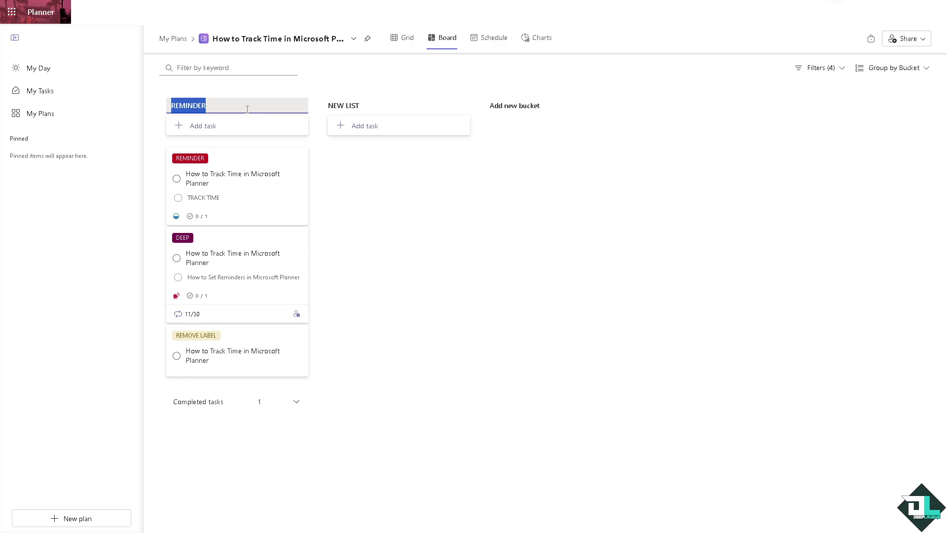
pyautogui.write('TRACKIN')
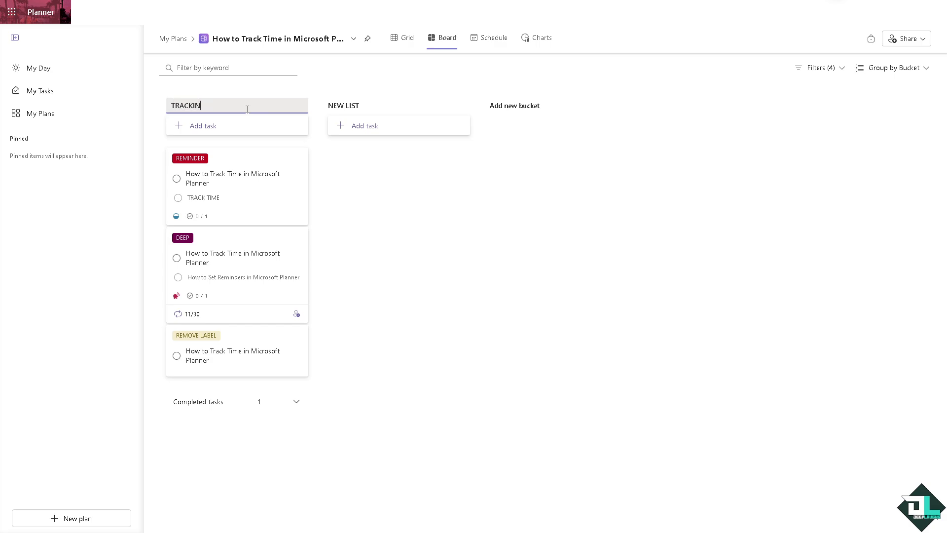
pyautogui.write('G TIME')
pyautogui.click(373, 186)
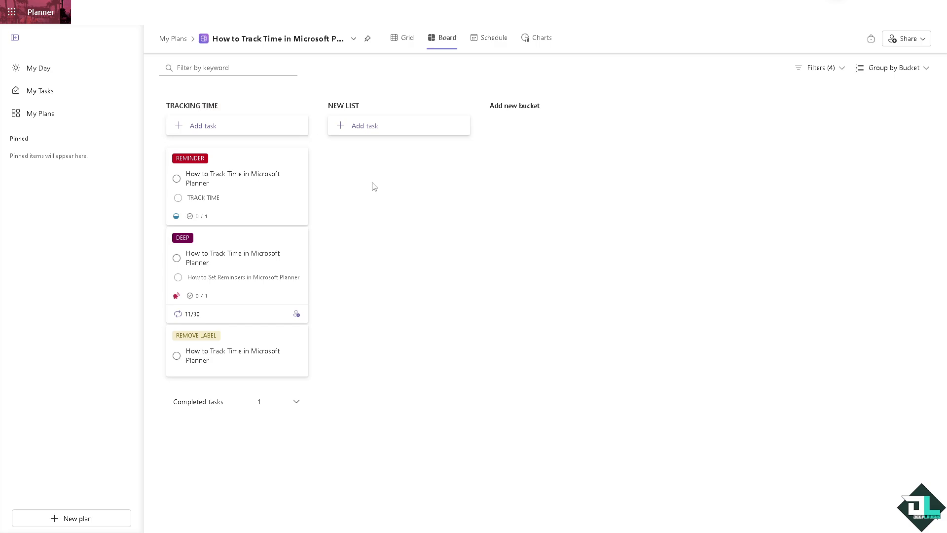